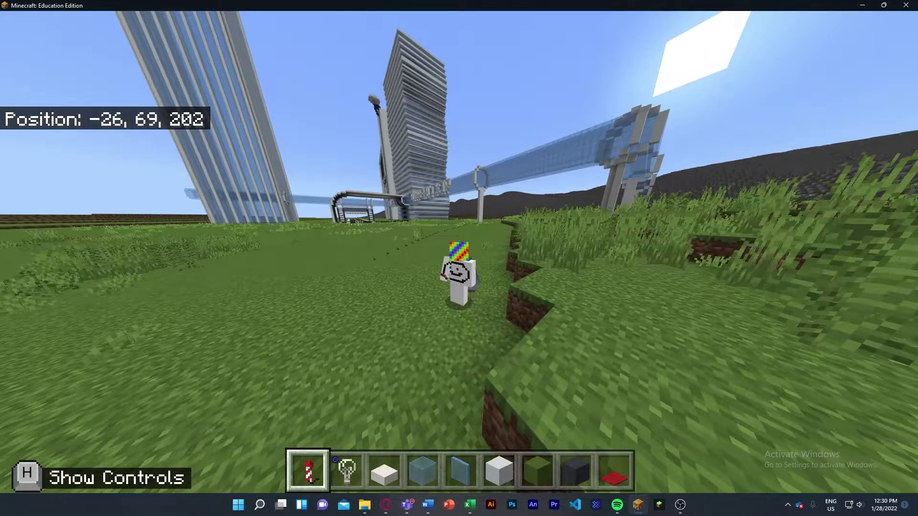
# Step: Leave Minecraft via the task switcher to reach the browser
pyautogui.press('super+Tab')
# Step: From Skinpack Creator, go to The Skindex and open the 'fire and ice/water gamer boy (fixed)' skin
pyautogui.click(700, 92)
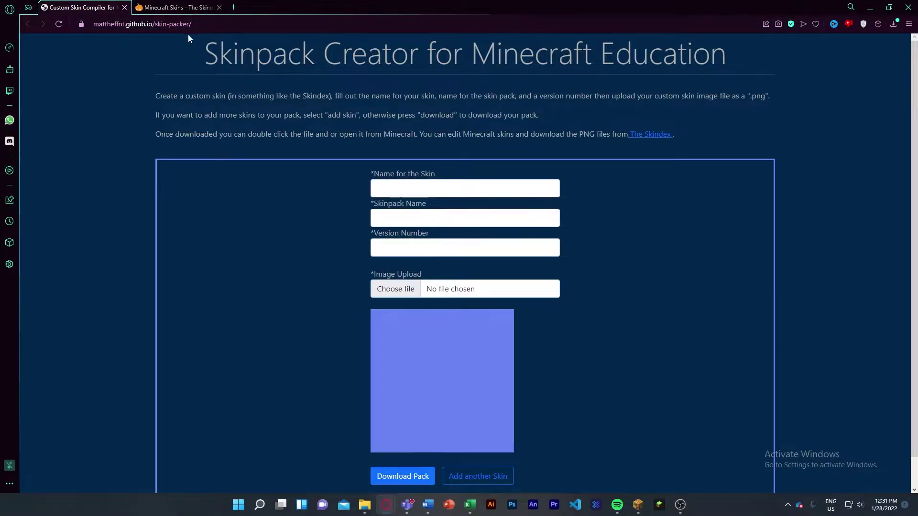
pyautogui.click(173, 7)
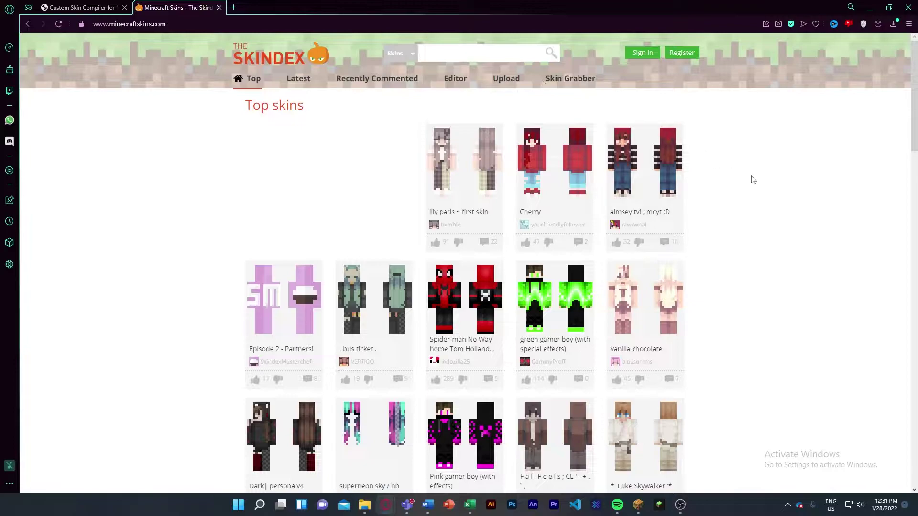
pyautogui.scroll(-2, 498, 217)
pyautogui.scroll(-3, 498, 217)
pyautogui.scroll(-3, 495, 218)
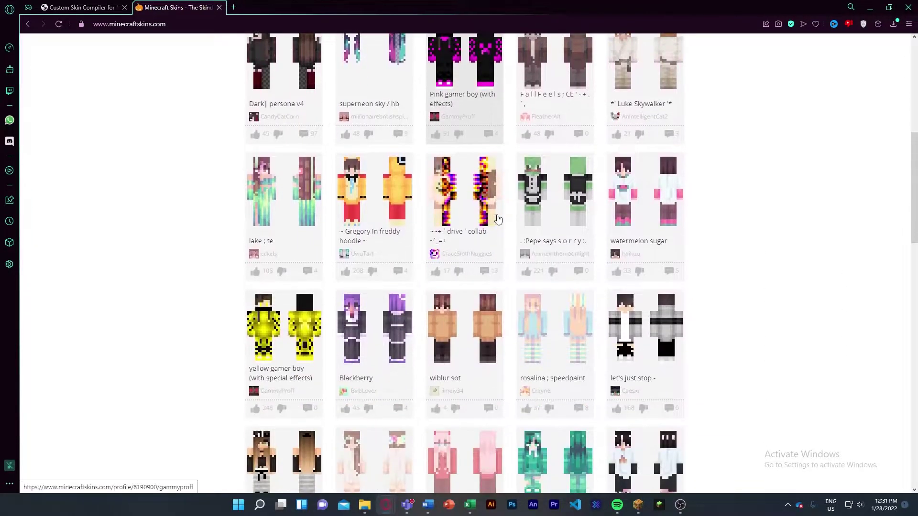
pyautogui.scroll(-3, 491, 222)
pyautogui.scroll(-3, 488, 226)
pyautogui.scroll(-3, 486, 229)
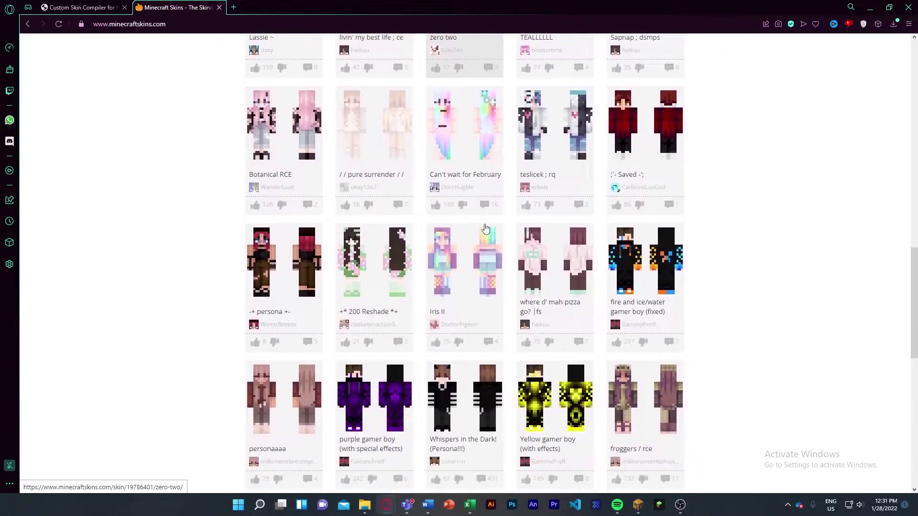
pyautogui.click(651, 284)
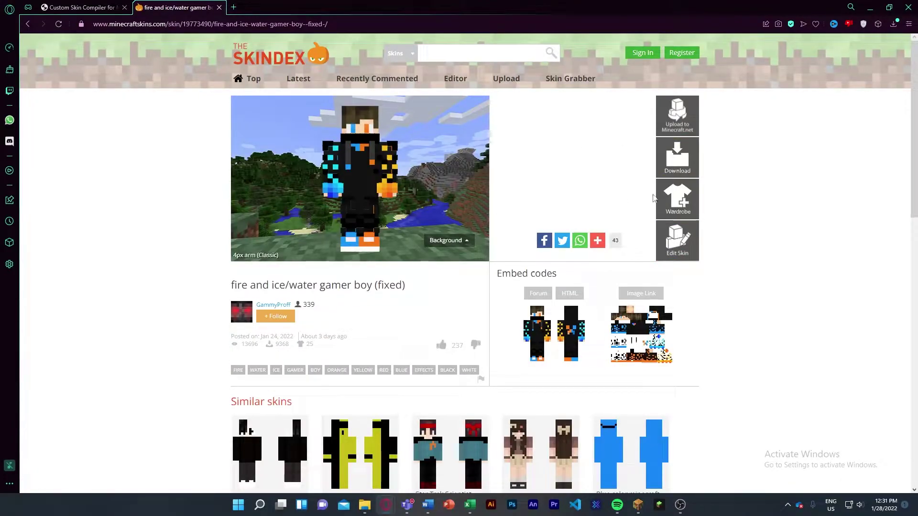
# Step: Download the fire and ice/water gamer boy skin's PNG image
pyautogui.click(678, 160)
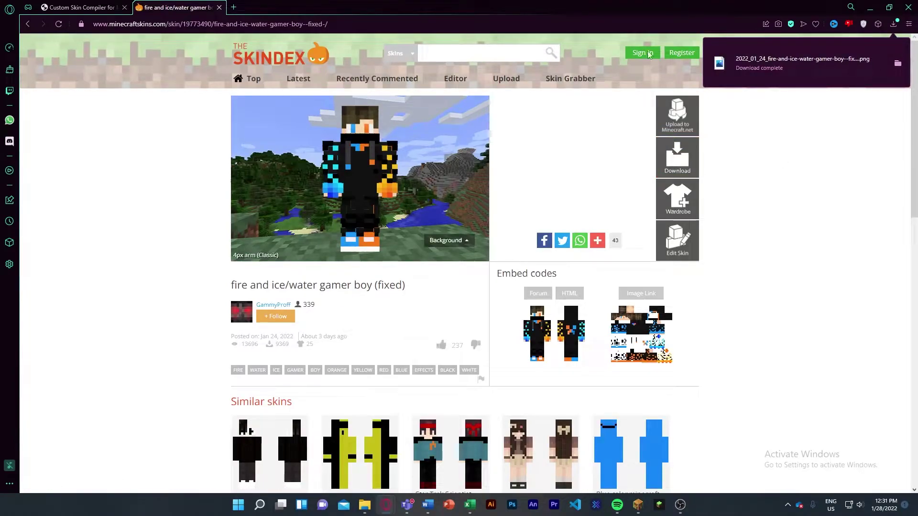
# Step: Enter skin name 'Fire and Ice boy', skinpack 'Fire and ice boy' and version 1
pyautogui.click(77, 8)
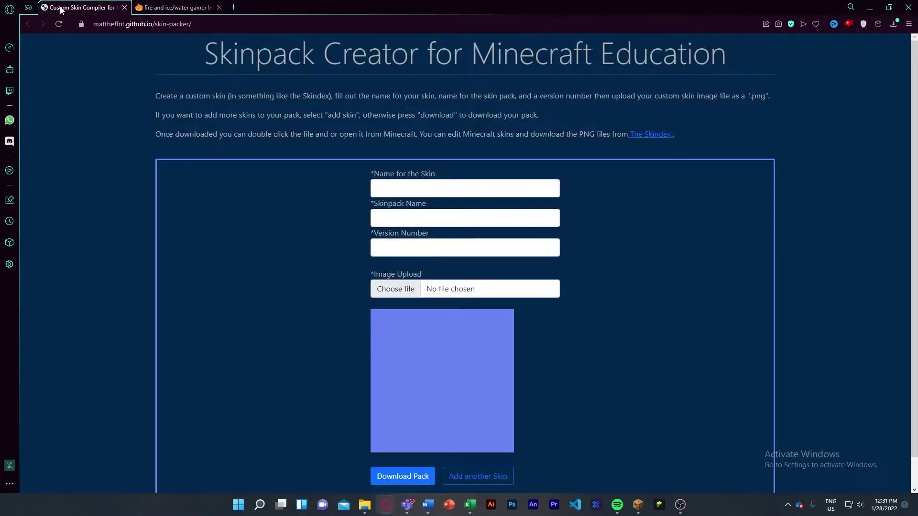
pyautogui.click(423, 187)
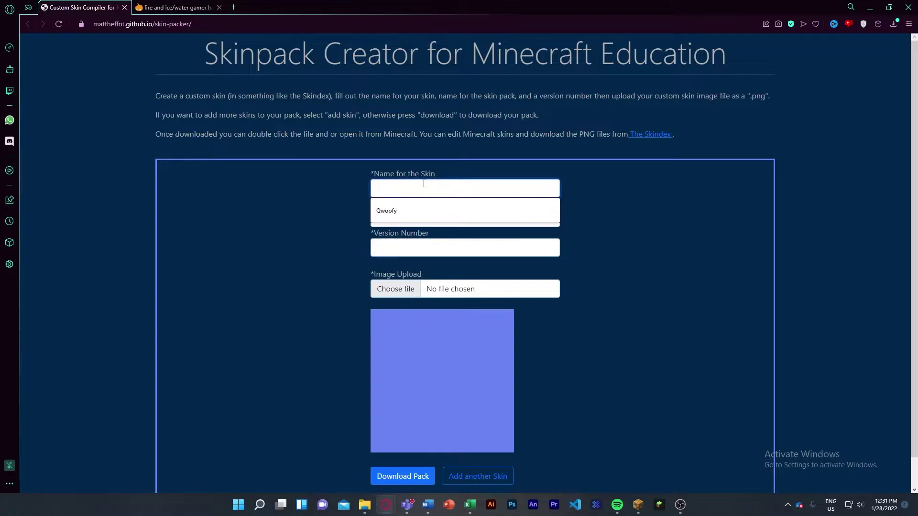
pyautogui.write('Fire and Ice')
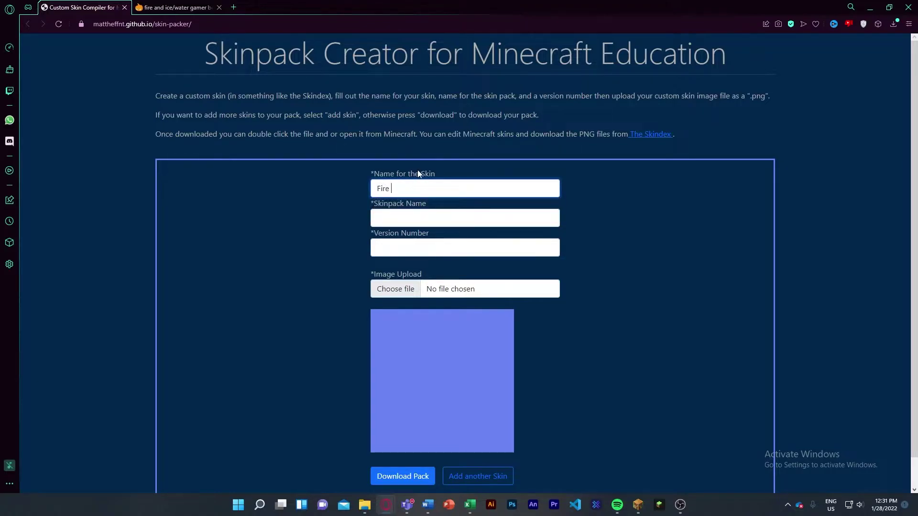
pyautogui.click(419, 218)
pyautogui.write('Fir')
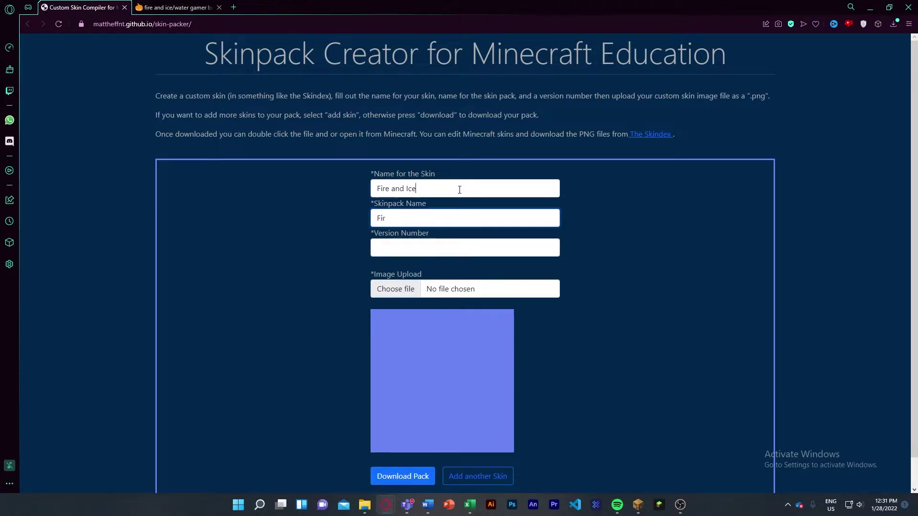
pyautogui.click(459, 189)
pyautogui.write('boy')
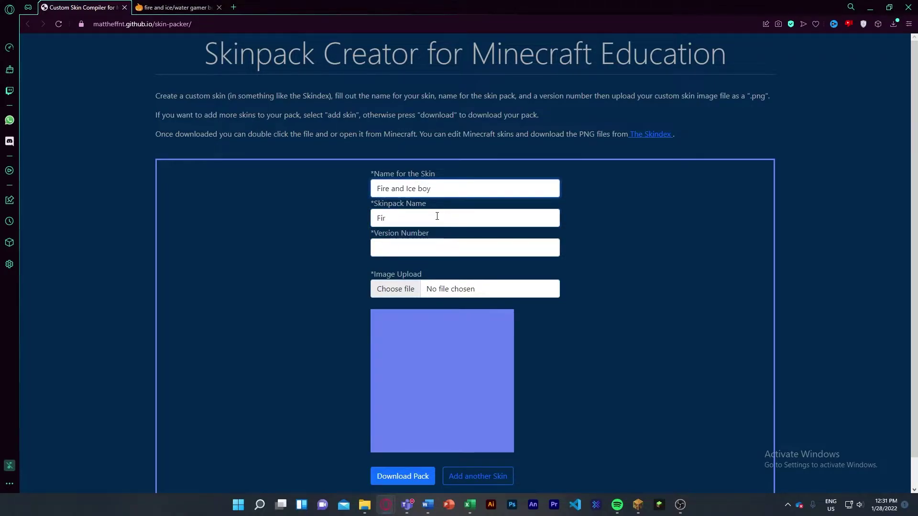
pyautogui.click(436, 217)
pyautogui.write('e and ice boy')
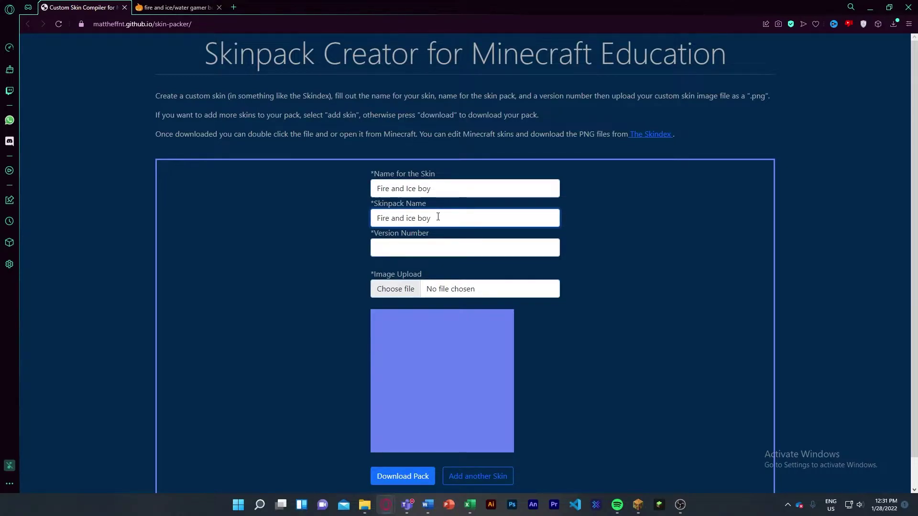
pyautogui.click(433, 252)
pyautogui.write('1')
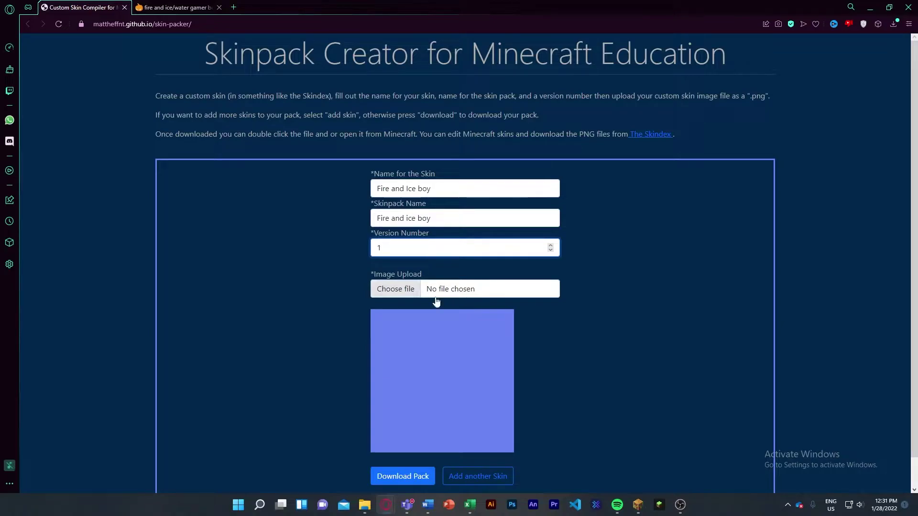
# Step: Upload the downloaded fire-and-ice PNG as the skin image
pyautogui.click(404, 294)
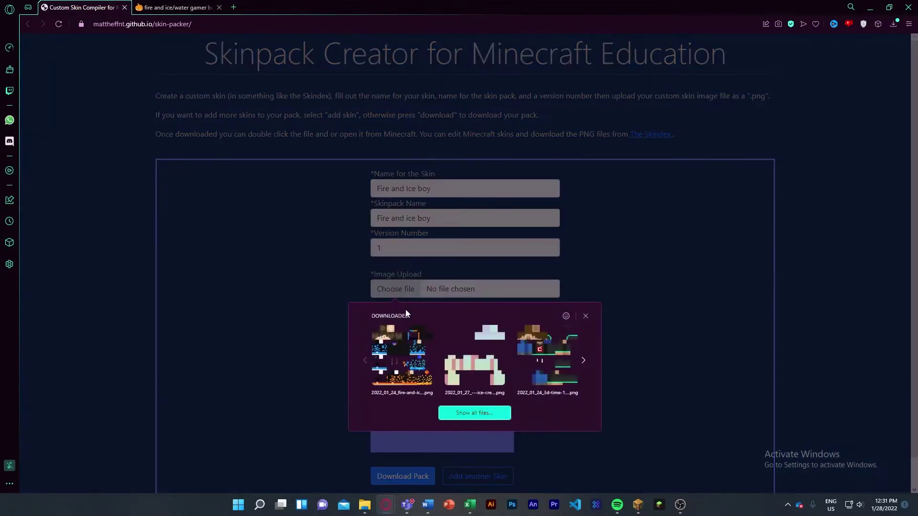
pyautogui.click(398, 344)
pyautogui.scroll(-1, 431, 323)
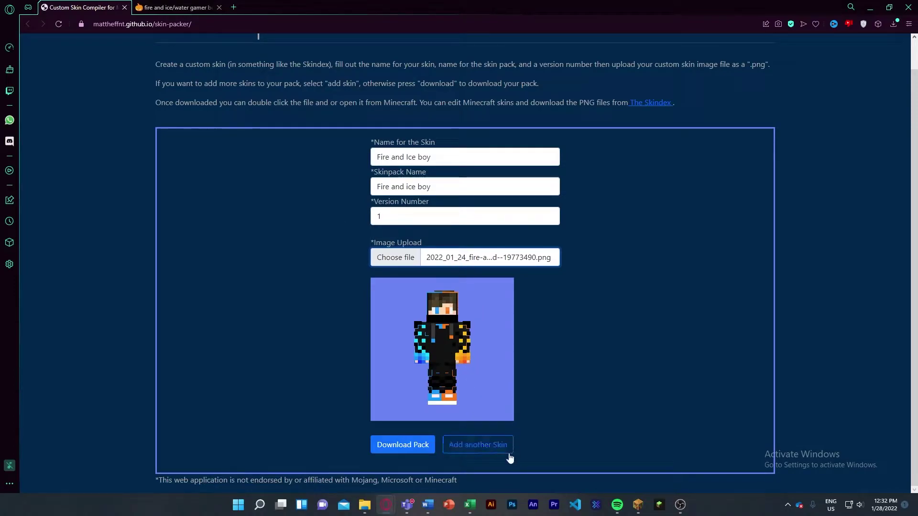
# Step: Check Minecraft's Choose Skin list and the Qwoofy pack, then leave the game again
pyautogui.click(638, 504)
pyautogui.click(680, 467)
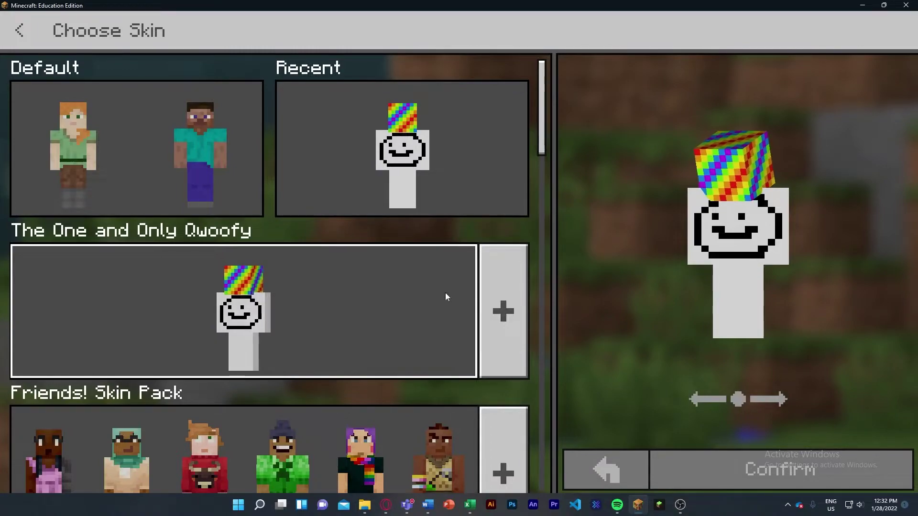
pyautogui.click(245, 309)
pyautogui.click(19, 30)
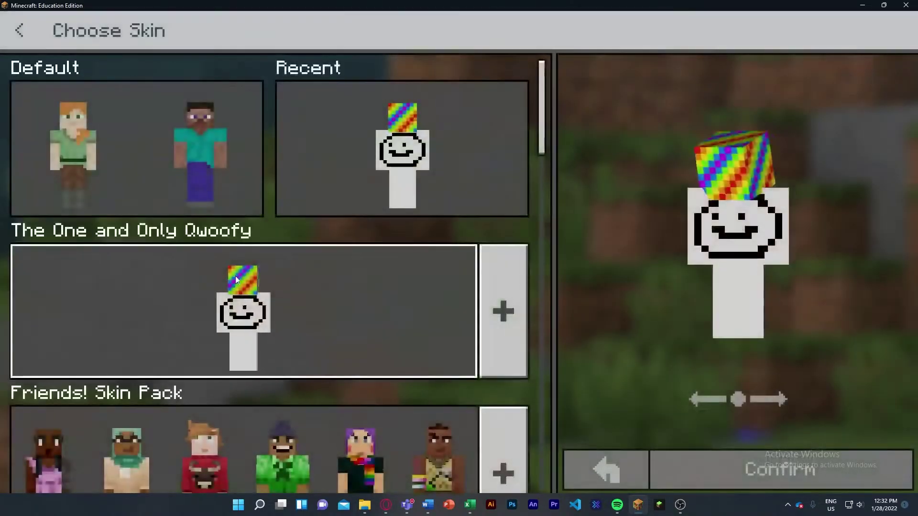
pyautogui.scroll(-6, 287, 251)
pyautogui.scroll(-4, 287, 251)
pyautogui.scroll(4, 359, 251)
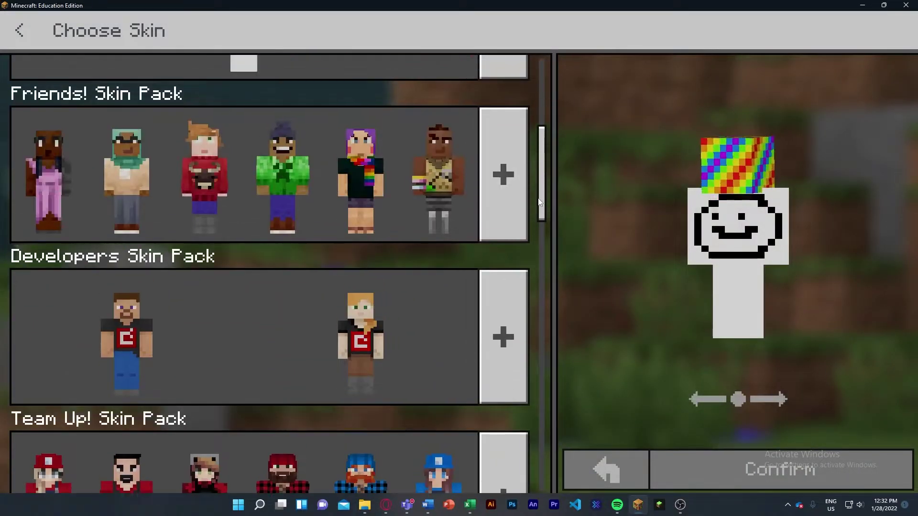
pyautogui.scroll(2, 359, 251)
pyautogui.scroll(-8, 358, 251)
pyautogui.scroll(8, 431, 215)
pyautogui.scroll(3, 505, 182)
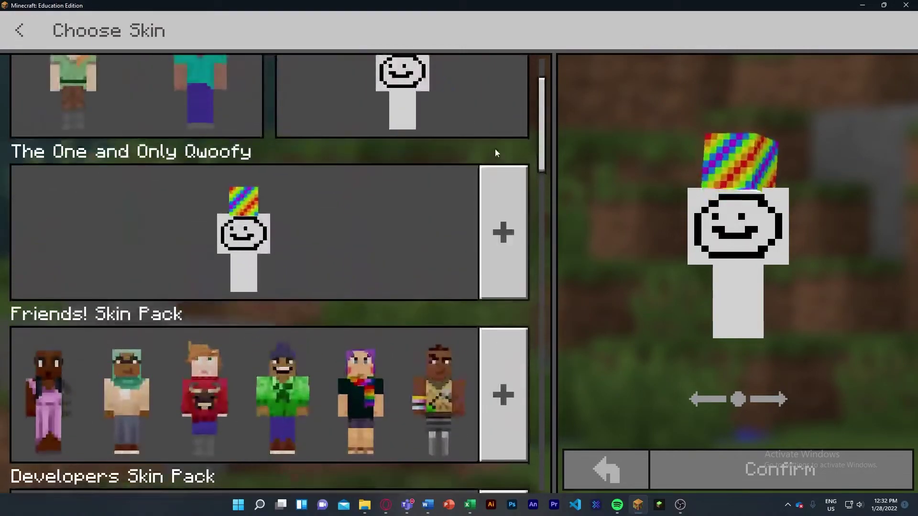
pyautogui.scroll(3, 489, 144)
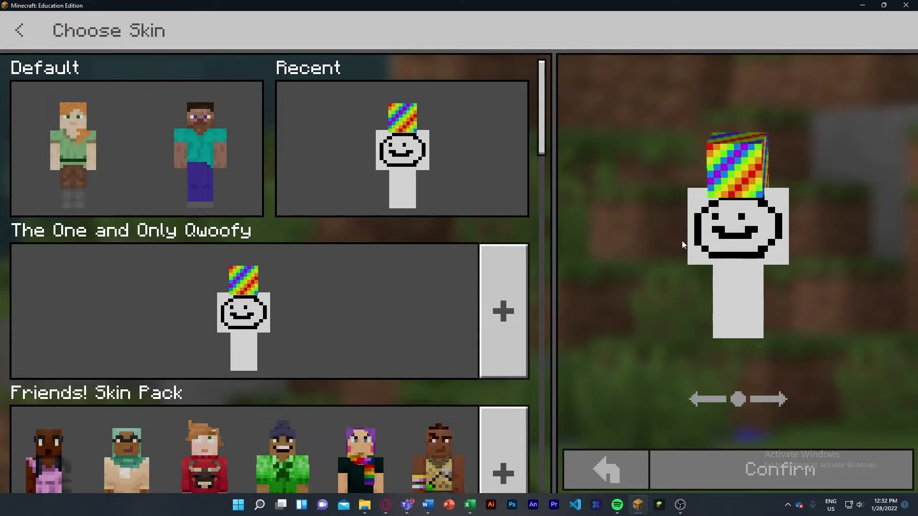
pyautogui.press('super+Tab')
# Step: Download 'Fire and ice boy.mcpack' and show it in the Downloads folder
pyautogui.click(459, 86)
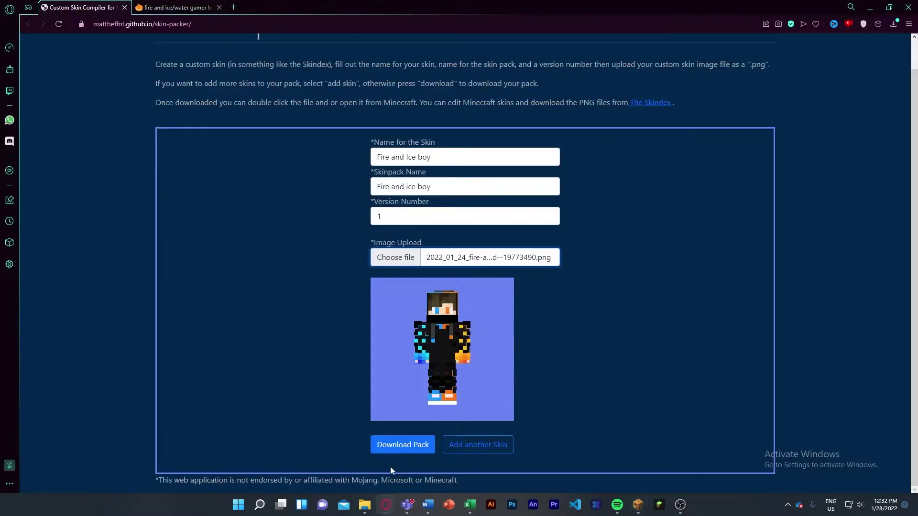
pyautogui.click(403, 445)
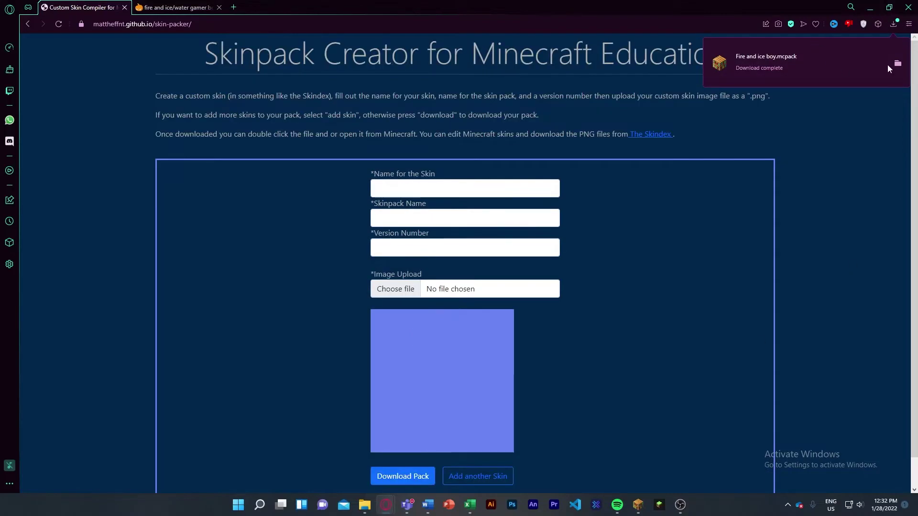
pyautogui.click(897, 63)
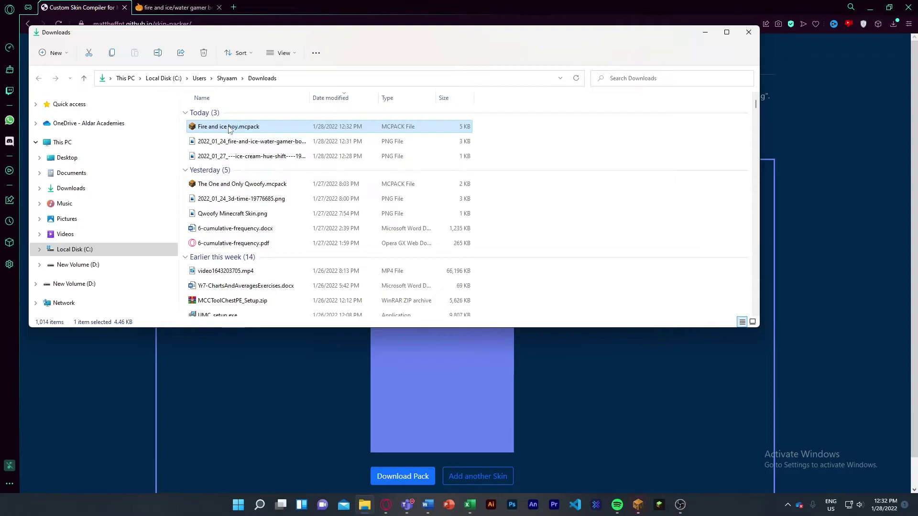
# Step: Bring Minecraft forward to watch the .mcpack import finish
pyautogui.click(637, 505)
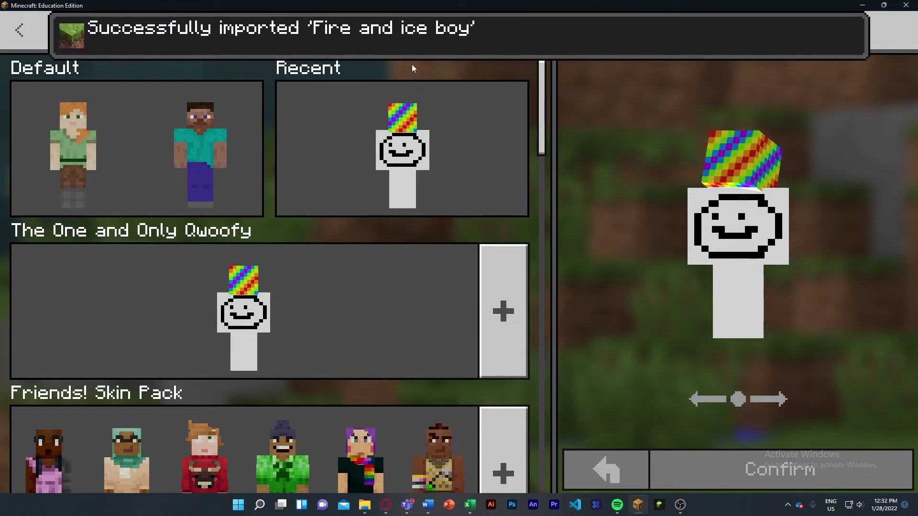
pyautogui.moveTo(542, 123); pyautogui.dragTo(535, 455)
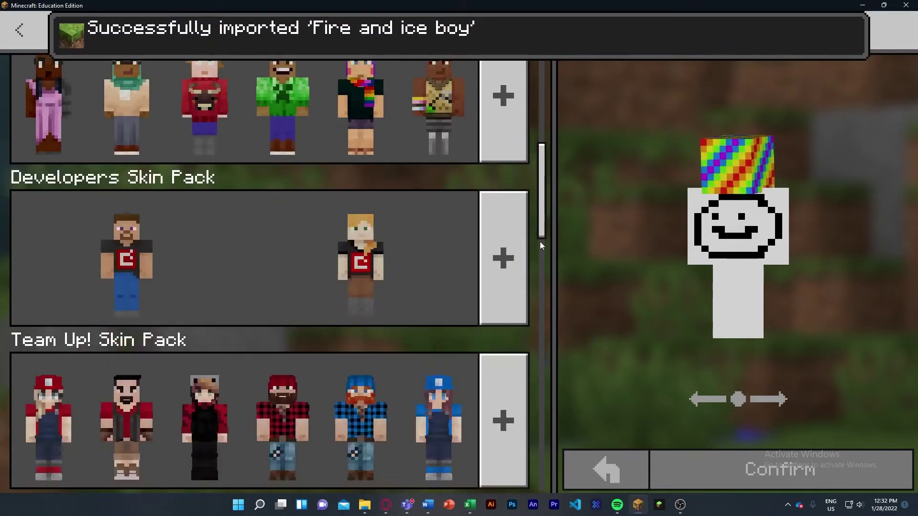
# Step: Reopen Choose Skin, select the Fire and ice boy skin and confirm it
pyautogui.press('Escape')
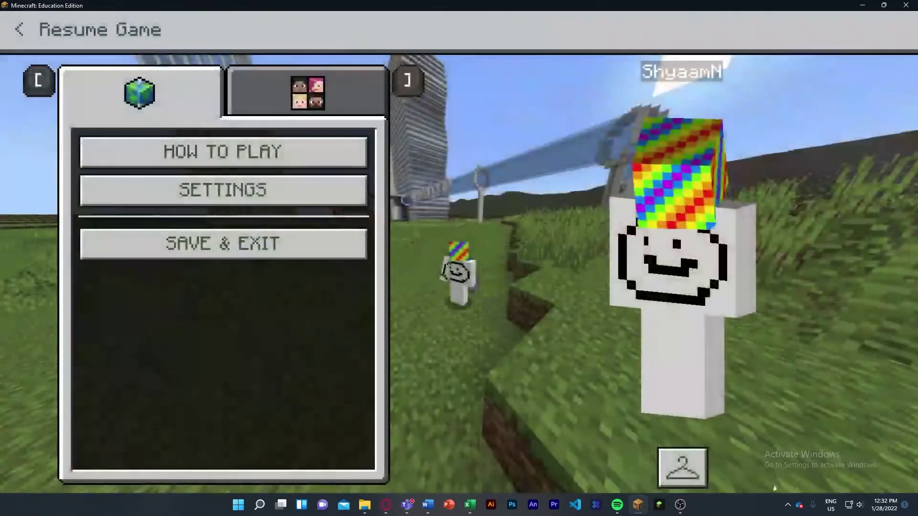
pyautogui.click(682, 466)
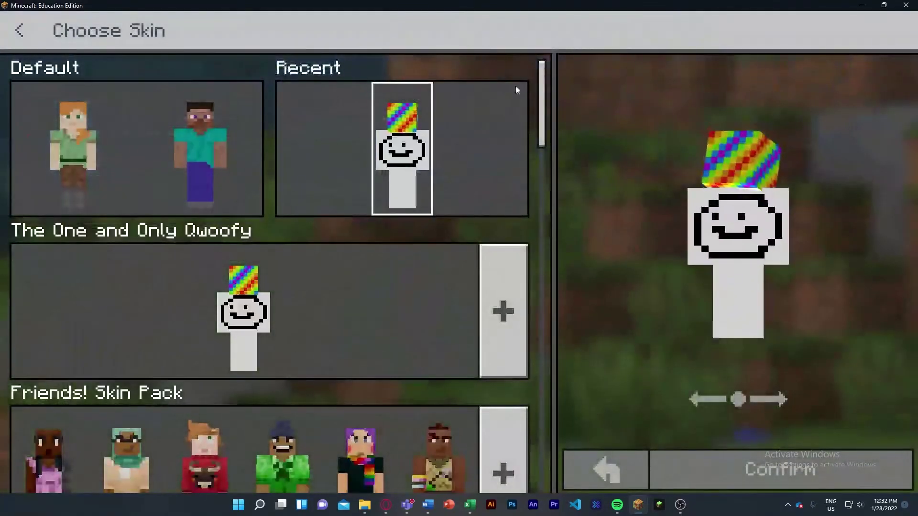
pyautogui.scroll(-10, 273, 287)
pyautogui.scroll(-10, 286, 359)
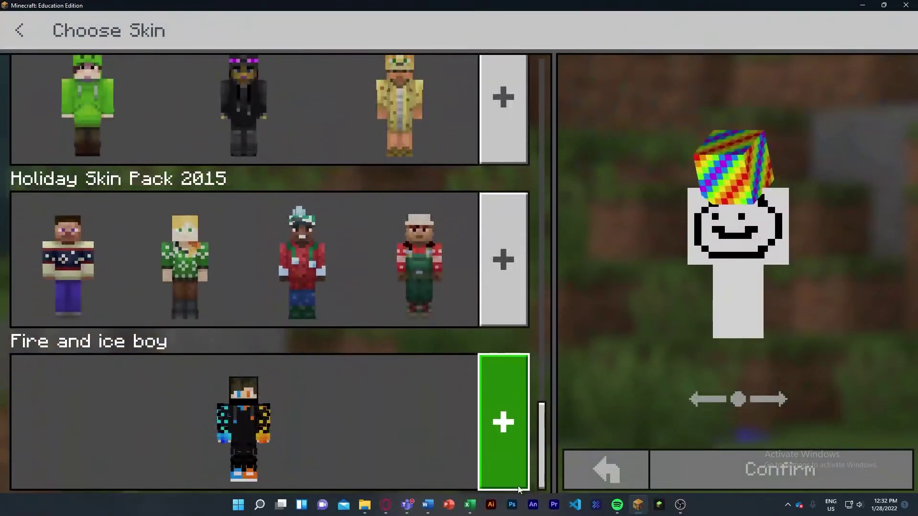
pyautogui.click(244, 419)
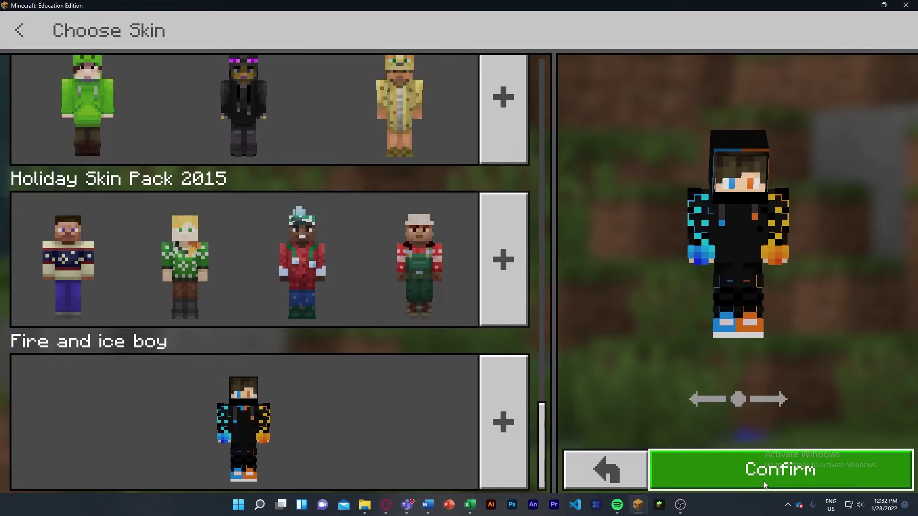
pyautogui.click(780, 470)
# Step: Resume the world wearing the new skin, then switch to another window
pyautogui.press('Escape')
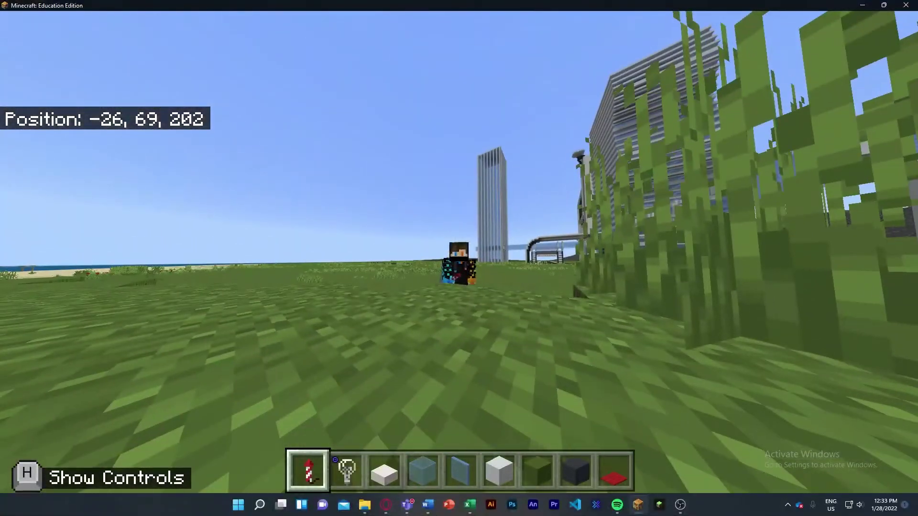
pyautogui.hotkey('alt', 'Tab')
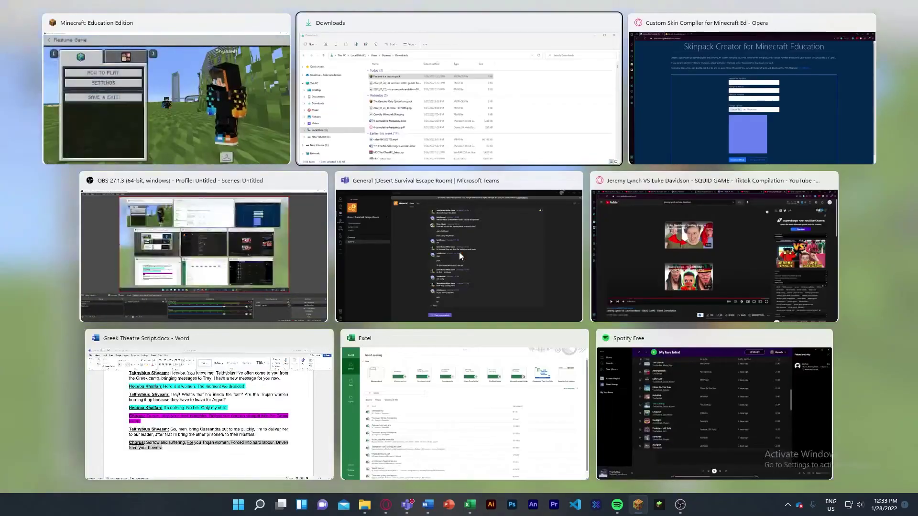